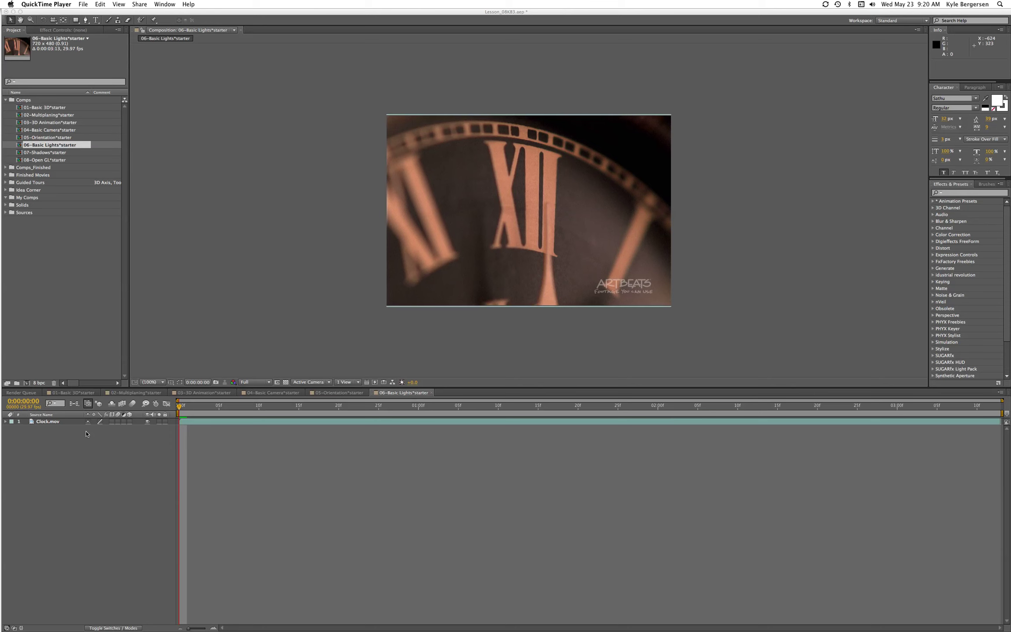
Step: Select Clock.mov in the 06-Basic Lights starter comp, RAM-preview it, then stop playback
{"action": "left_click", "coordinate": [58, 422]}
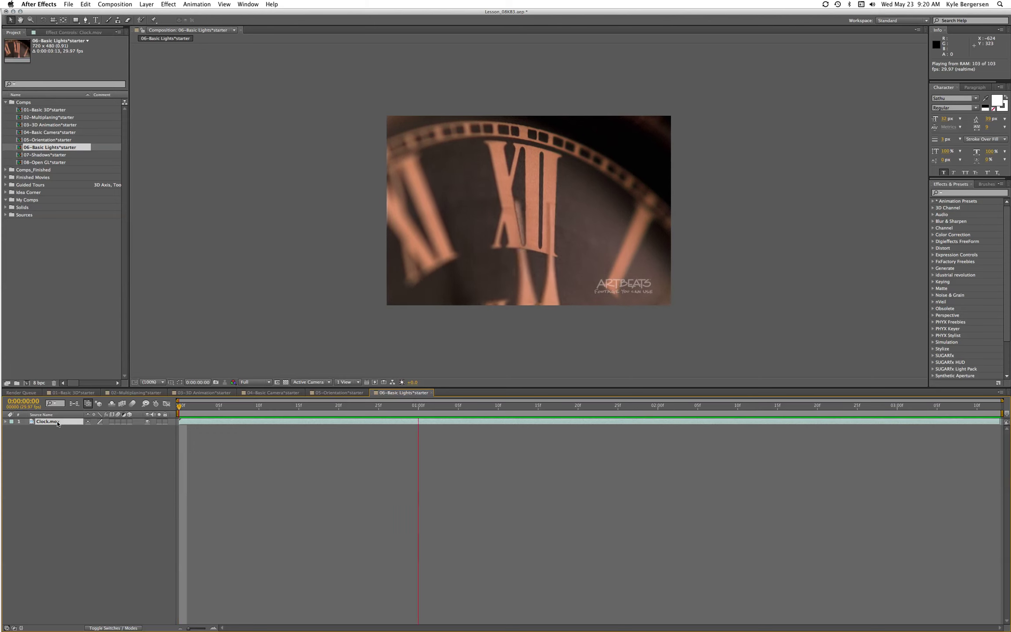
{"action": "key", "text": "space"}
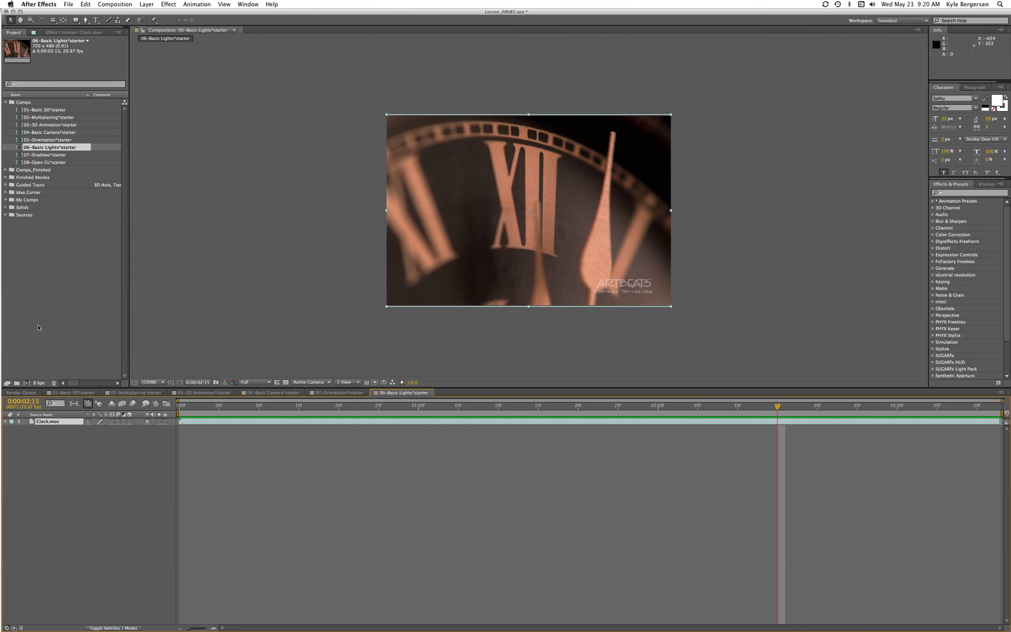
Step: Switch the Clock.mov layer to 3D and lock it in the timeline
{"action": "left_click", "coordinate": [130, 422]}
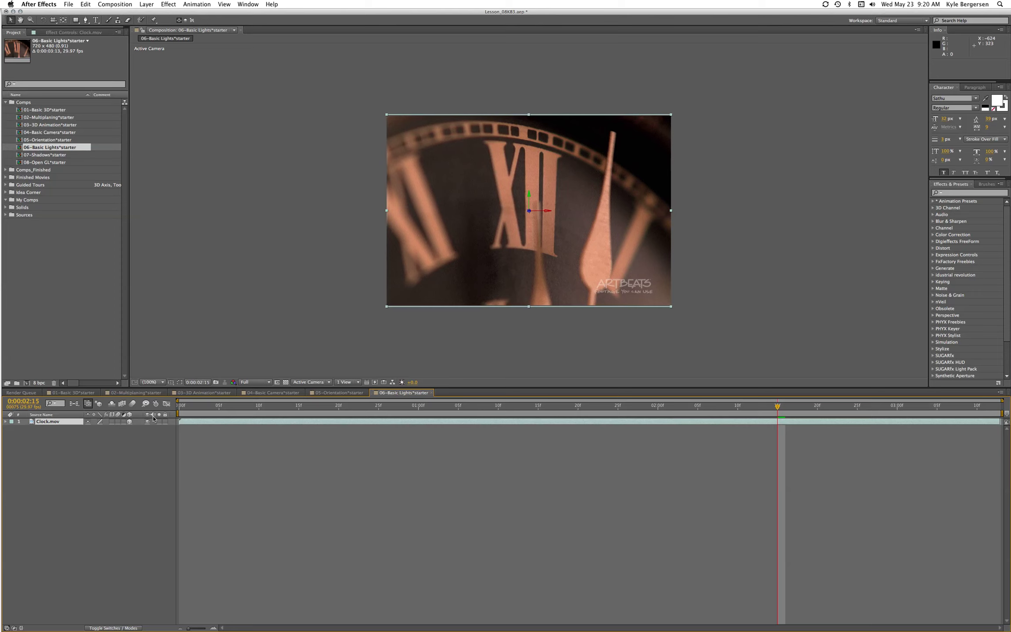
{"action": "left_click", "coordinate": [166, 423]}
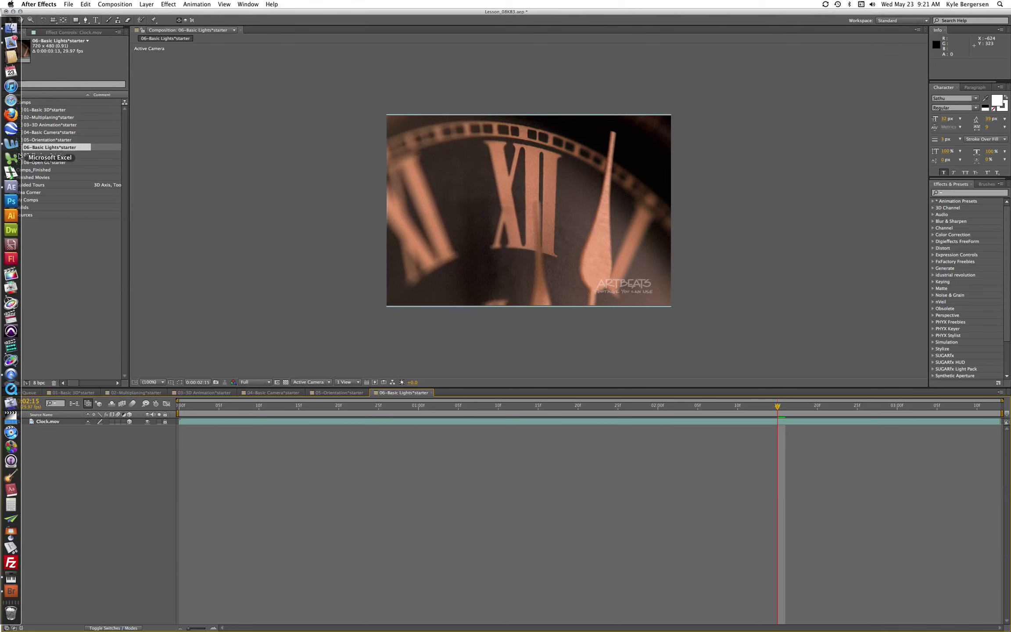
Step: Create Light 1 through Layer > New > Light as a Point light at 100% intensity
{"action": "left_click", "coordinate": [147, 4]}
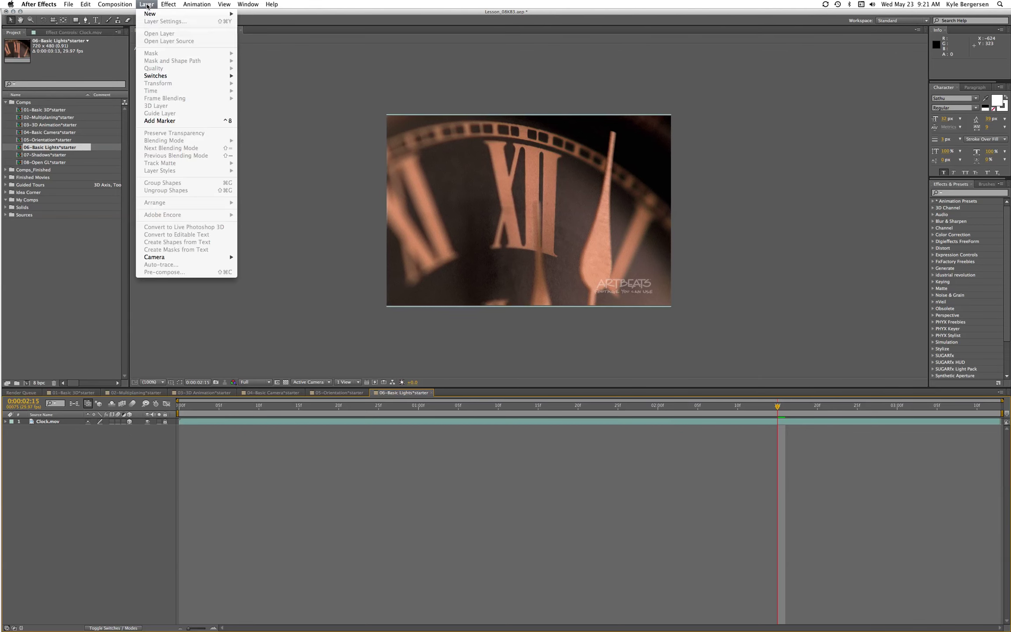
{"action": "mouse_move", "coordinate": [151, 14]}
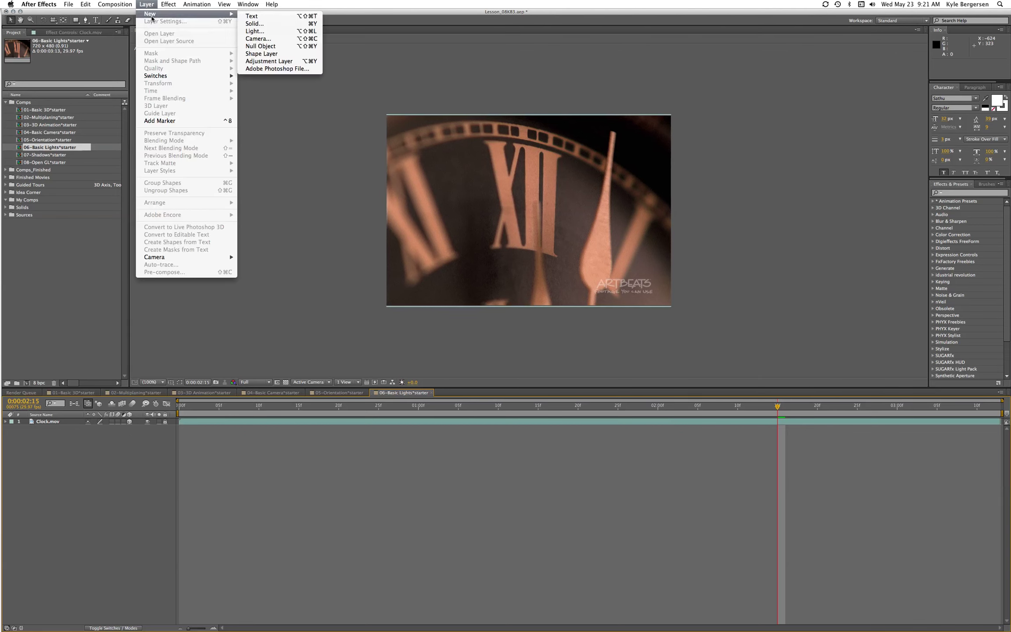
{"action": "left_click", "coordinate": [283, 32]}
{"action": "left_click_drag", "start_coordinate": [473, 223], "coordinate": [255, 147]}
{"action": "left_click", "coordinate": [308, 176]}
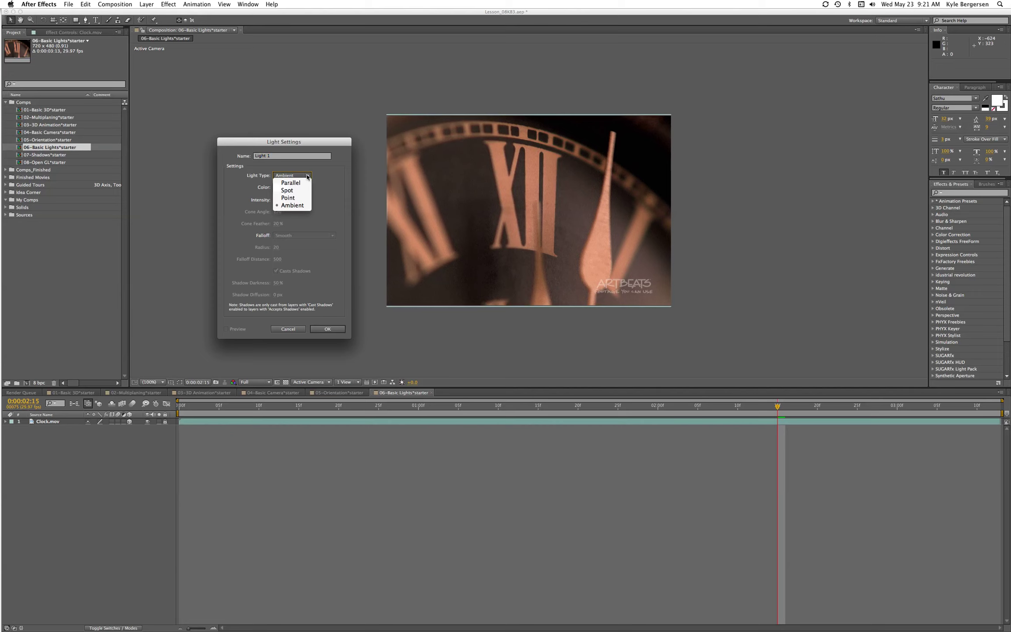
{"action": "left_click", "coordinate": [299, 198]}
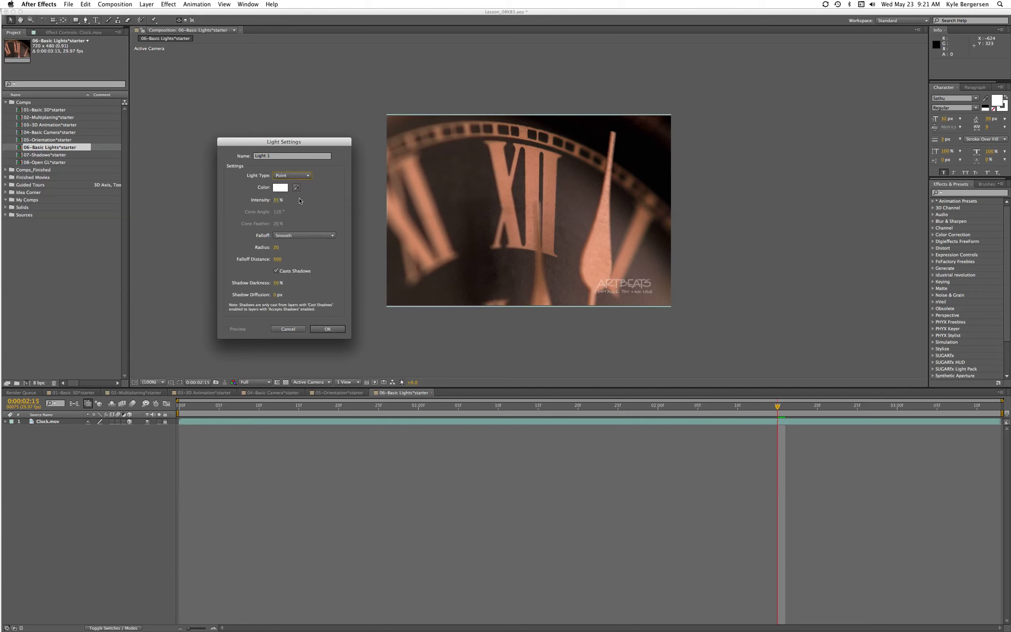
{"action": "left_click", "coordinate": [276, 199]}
{"action": "key", "text": "Return"}
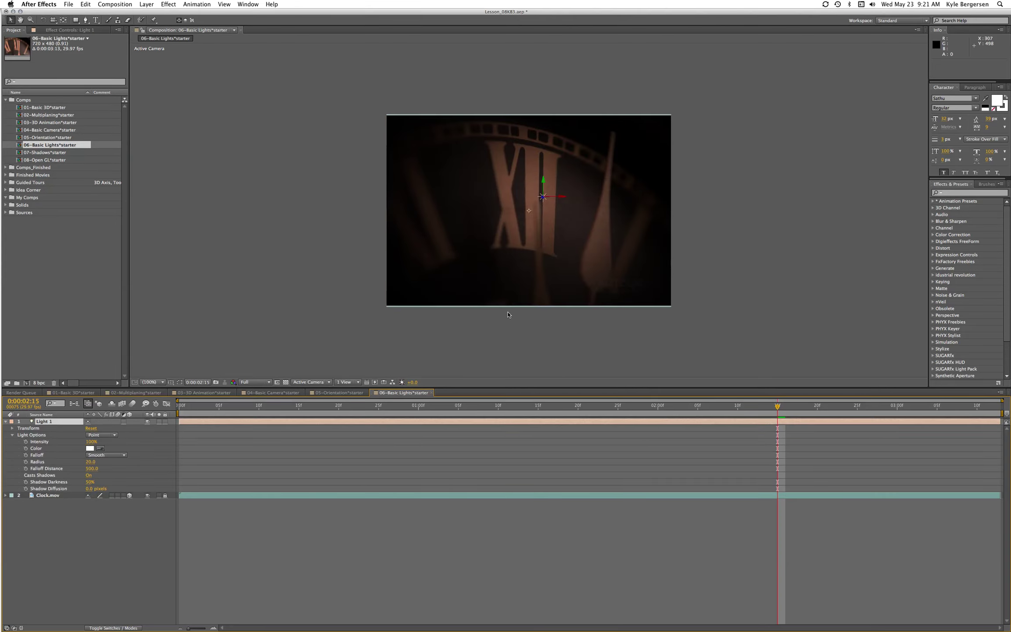
Step: Use a 2 Views – Horizontal layout with the left view set to Top, then select Light 1
{"action": "left_click", "coordinate": [347, 382]}
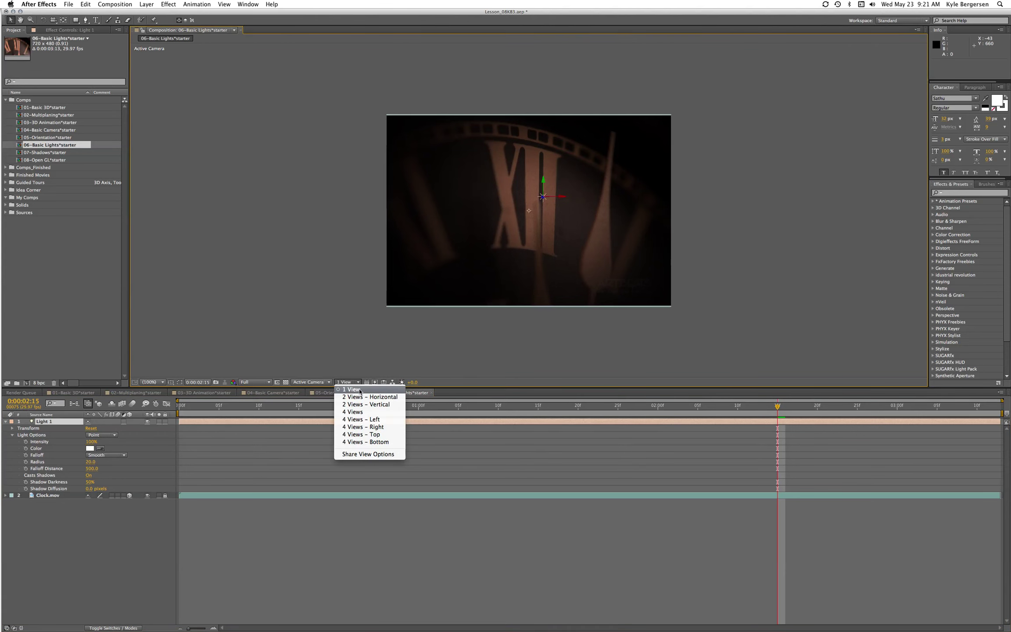
{"action": "left_click", "coordinate": [359, 397]}
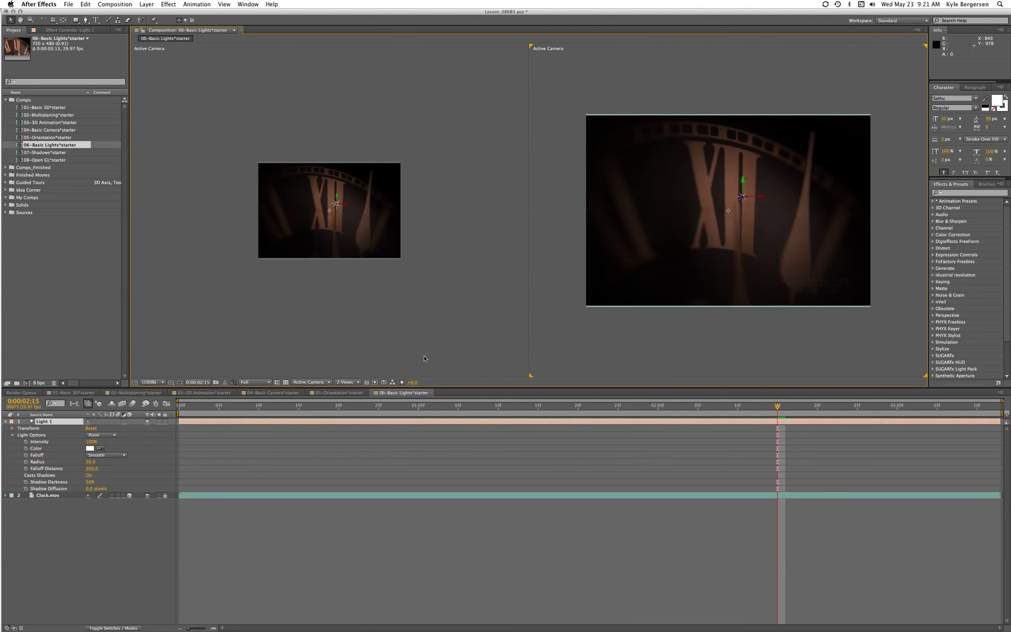
{"action": "left_click", "coordinate": [423, 359]}
{"action": "left_click", "coordinate": [358, 382]}
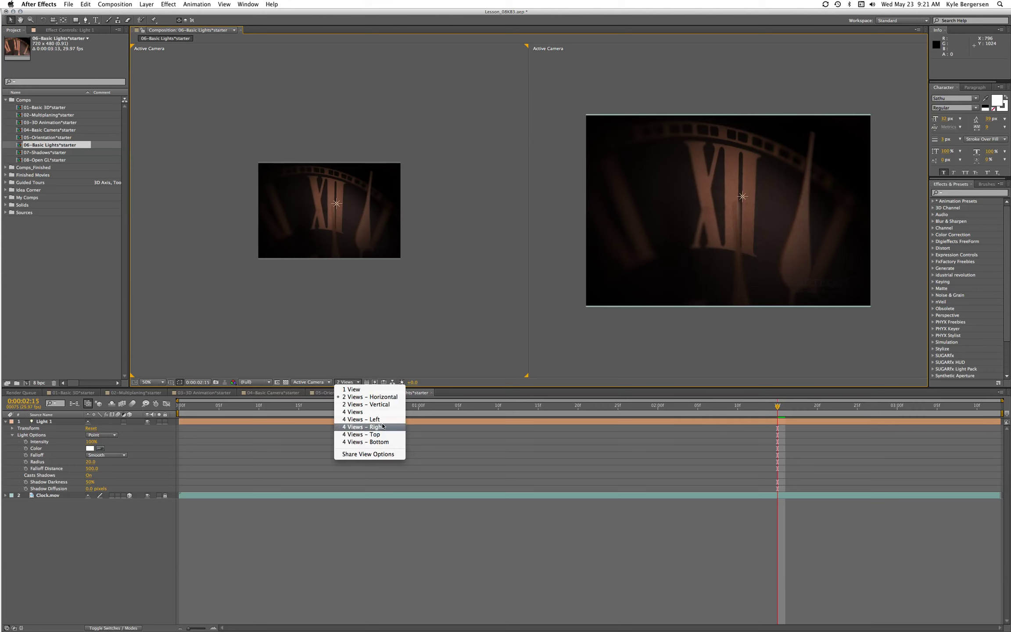
{"action": "left_click", "coordinate": [338, 349]}
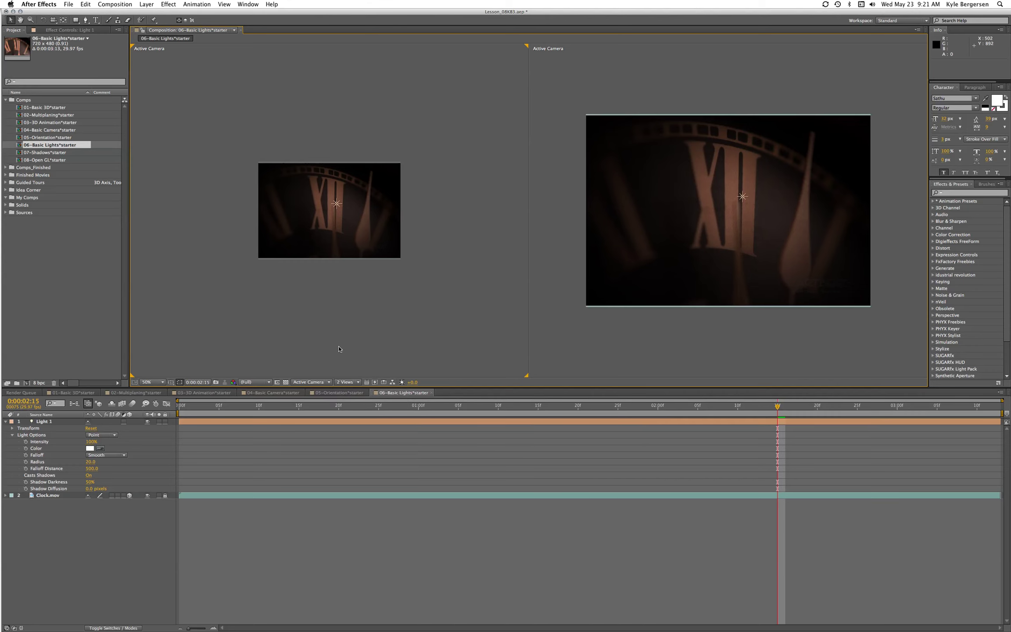
{"action": "left_click", "coordinate": [329, 382]}
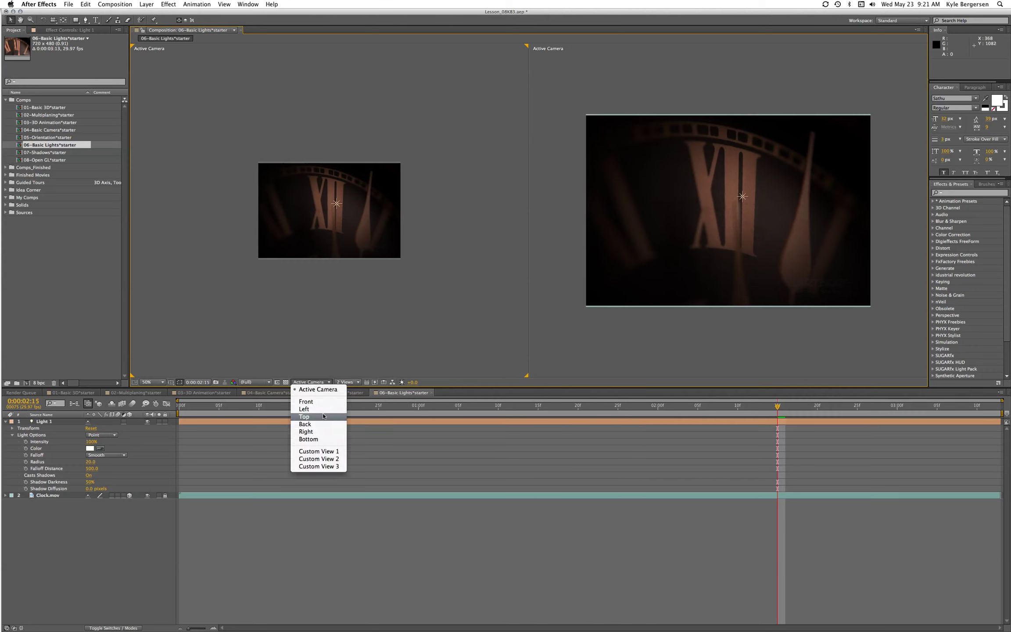
{"action": "left_click", "coordinate": [304, 416]}
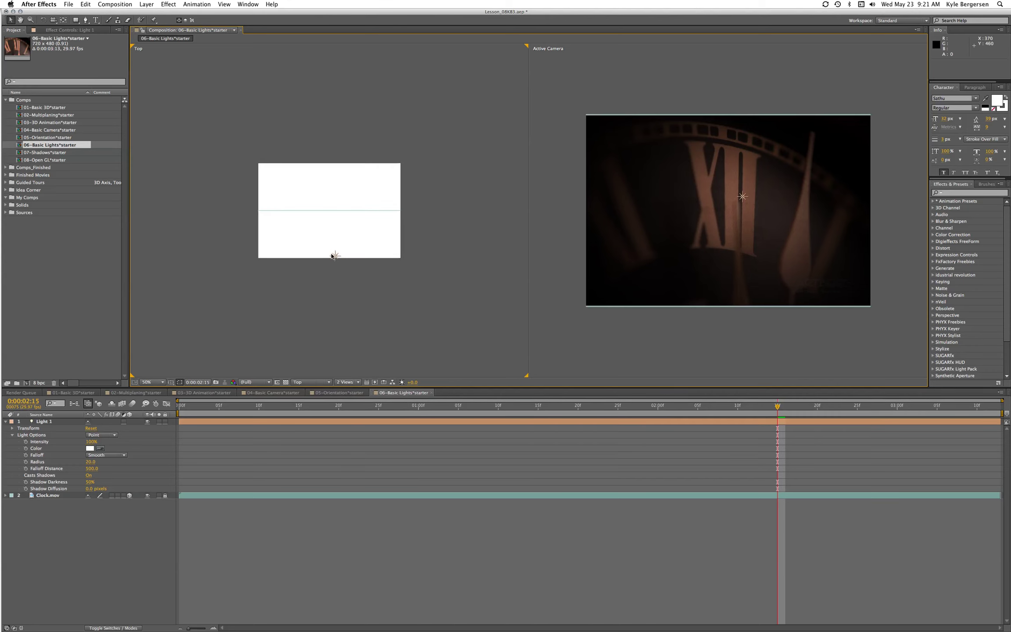
{"action": "left_click", "coordinate": [334, 255]}
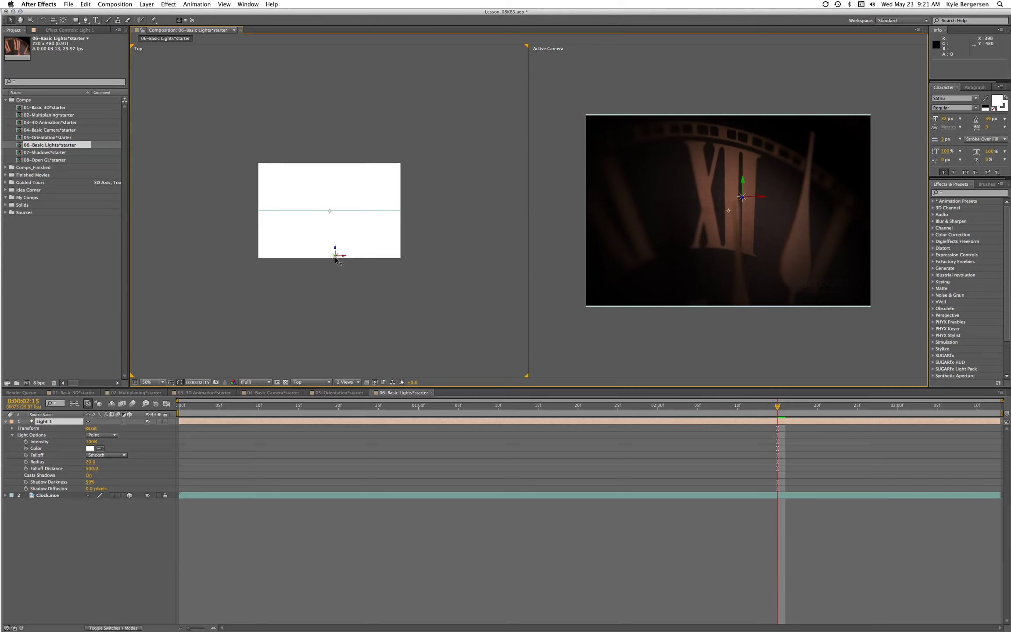
Step: Move Light 1 in depth over the clock, raise Radius to 47, and set Falloff Distance to 287
{"action": "left_click_drag", "start_coordinate": [335, 250], "coordinate": [351, 230]}
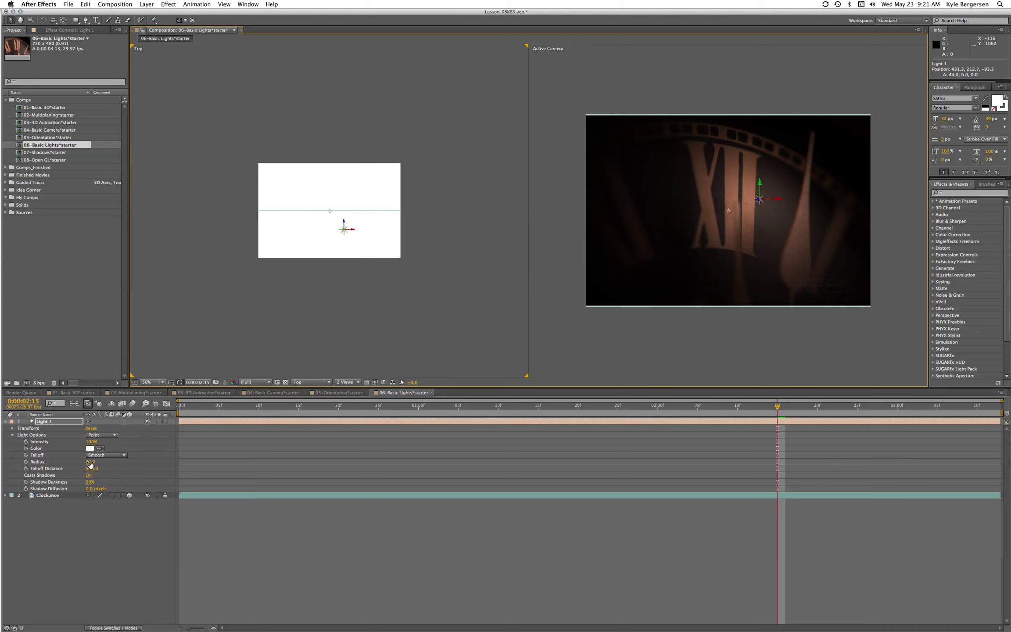
{"action": "left_click_drag", "start_coordinate": [90, 462], "coordinate": [157, 470]}
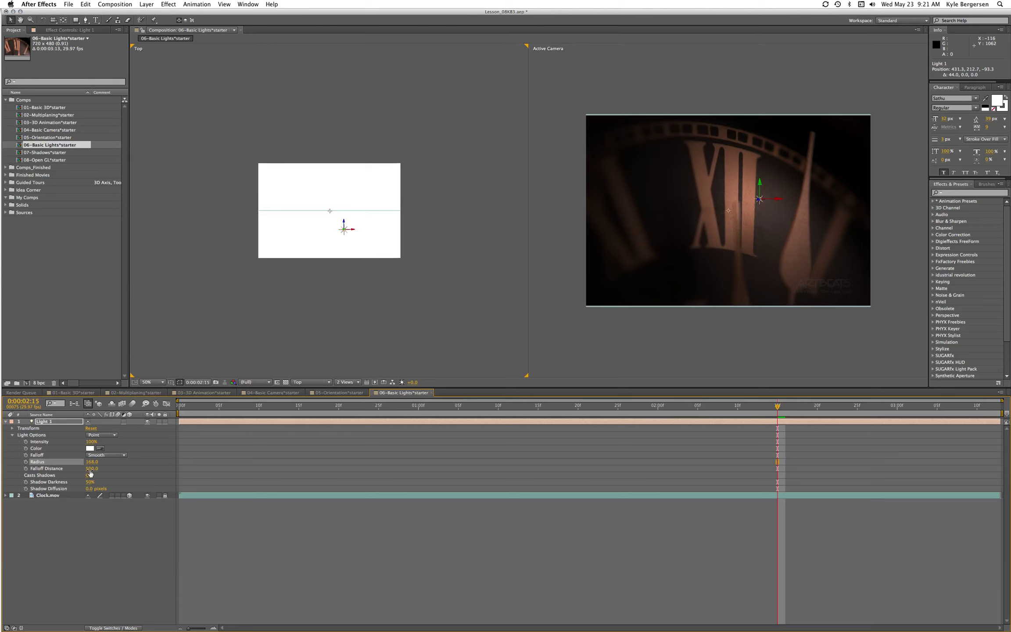
{"action": "left_click_drag", "start_coordinate": [90, 470], "coordinate": [137, 466]}
{"action": "left_click_drag", "start_coordinate": [245, 482], "coordinate": [104, 441]}
Step: RAM-preview the lit clock, then toggle Light 1 off and on to compare lit and unlit
{"action": "key", "text": "KP_0"}
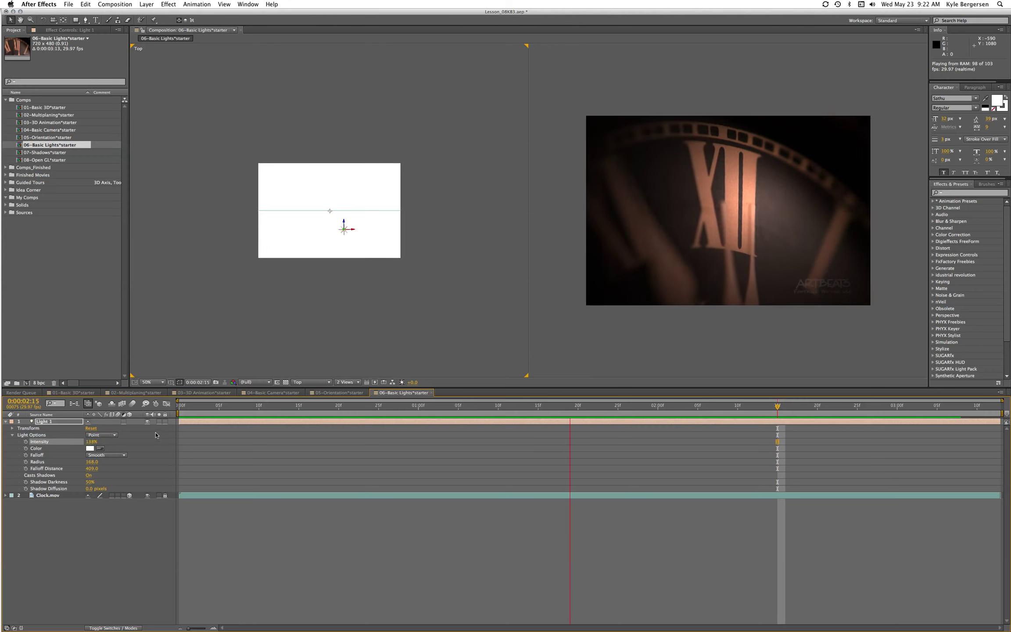
{"action": "key", "text": "space"}
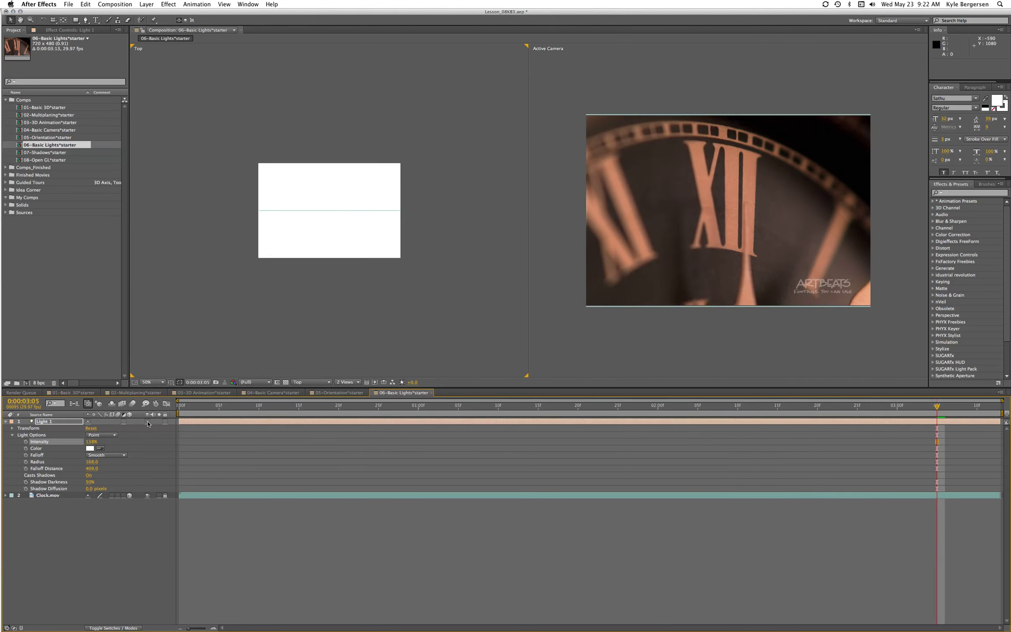
{"action": "left_click", "coordinate": [148, 422]}
{"action": "left_click", "coordinate": [147, 423]}
{"action": "left_click", "coordinate": [147, 423]}
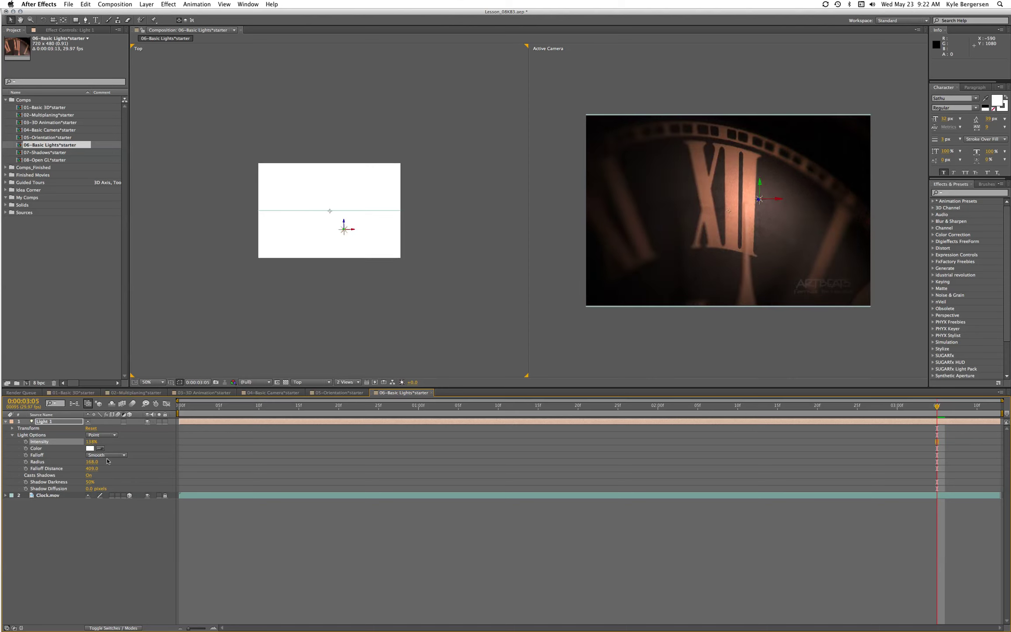
Step: Change Light 1 to a Spot light and reposition it relative to the clock
{"action": "left_click", "coordinate": [113, 436]}
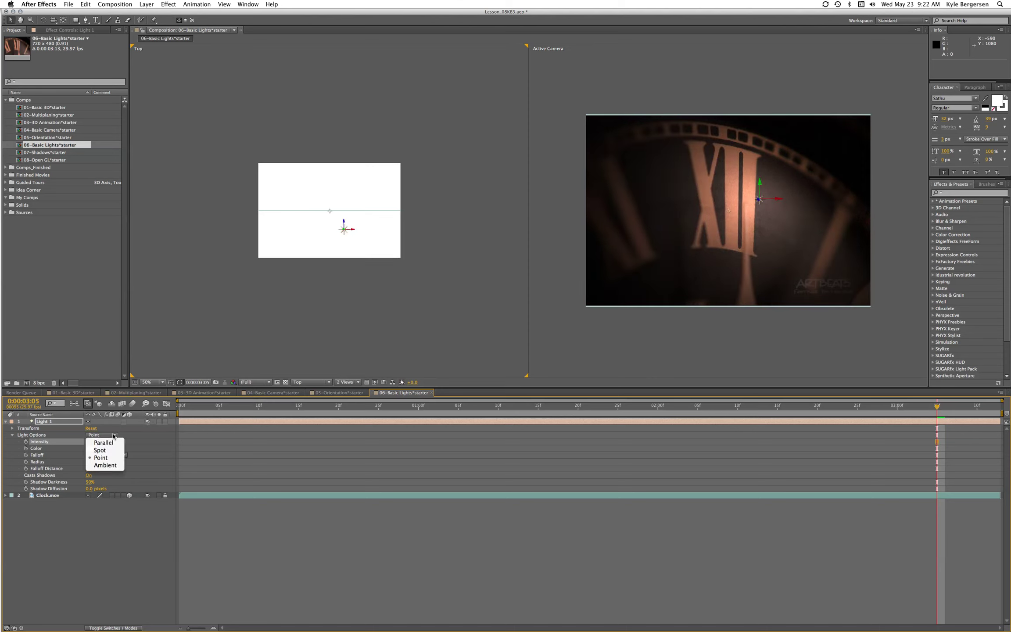
{"action": "left_click", "coordinate": [112, 451]}
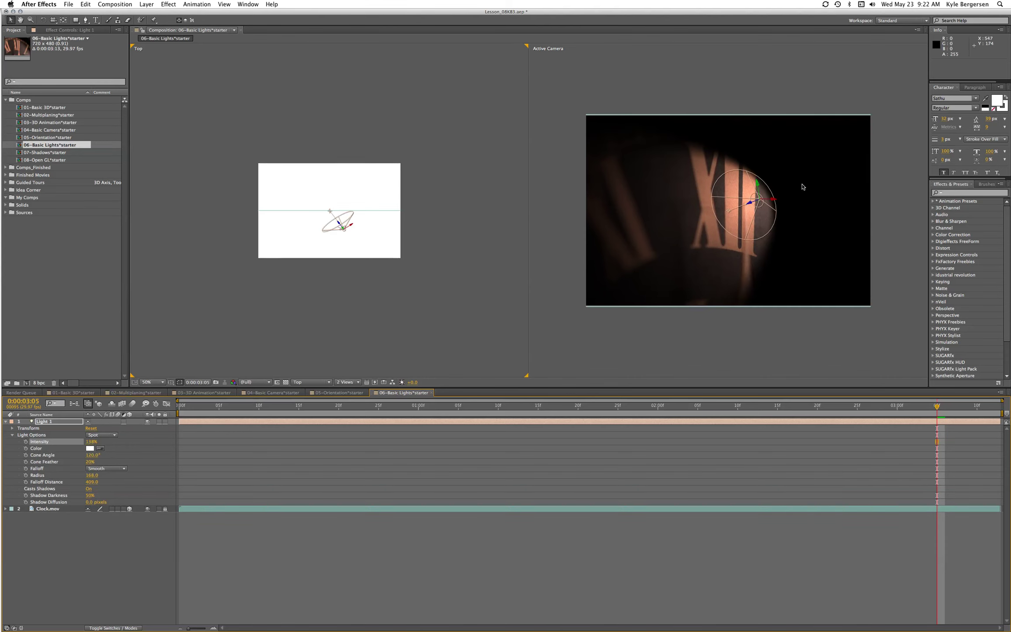
{"action": "mouse_move", "coordinate": [339, 226]}
{"action": "left_mouse_down"}
{"action": "mouse_move", "coordinate": [357, 242]}
{"action": "mouse_move", "coordinate": [336, 222]}
{"action": "mouse_move", "coordinate": [339, 210]}
{"action": "mouse_move", "coordinate": [322, 211]}
{"action": "mouse_move", "coordinate": [342, 215]}
{"action": "left_mouse_up"}
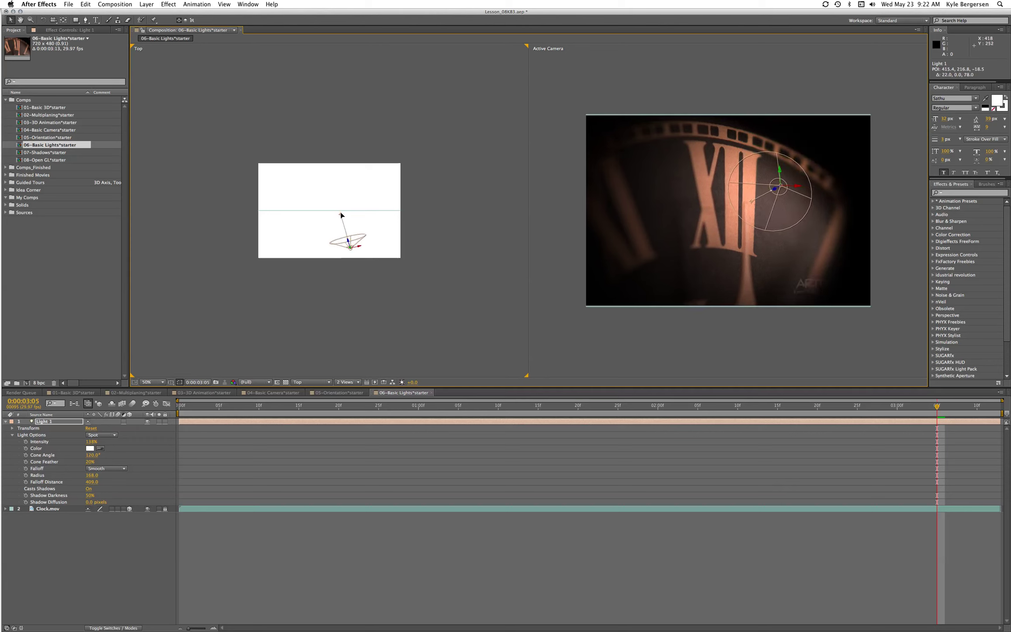
Step: Set the left view to Left and re-aim the spotlight down toward the XII numeral
{"action": "left_click", "coordinate": [332, 385]}
{"action": "left_click", "coordinate": [320, 401]}
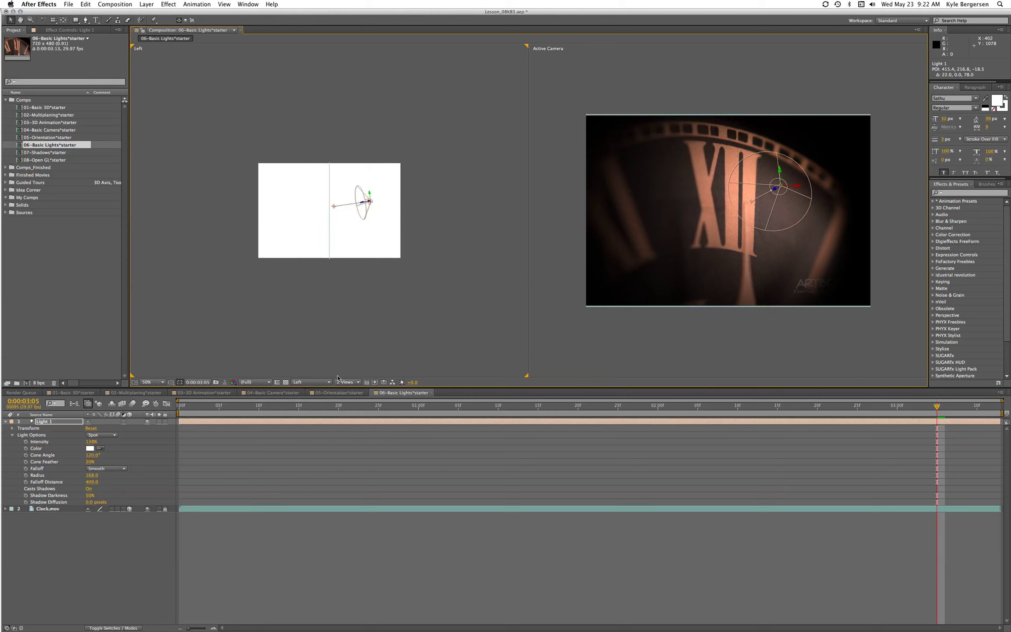
{"action": "left_click_drag", "start_coordinate": [334, 206], "coordinate": [330, 202]}
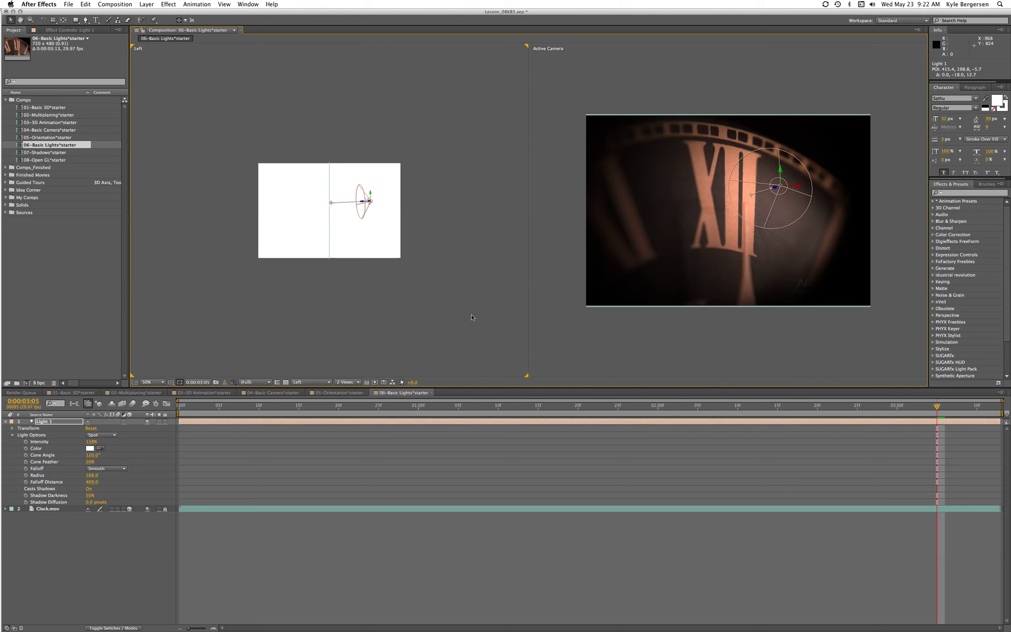
{"action": "left_click_drag", "start_coordinate": [752, 196], "coordinate": [749, 212]}
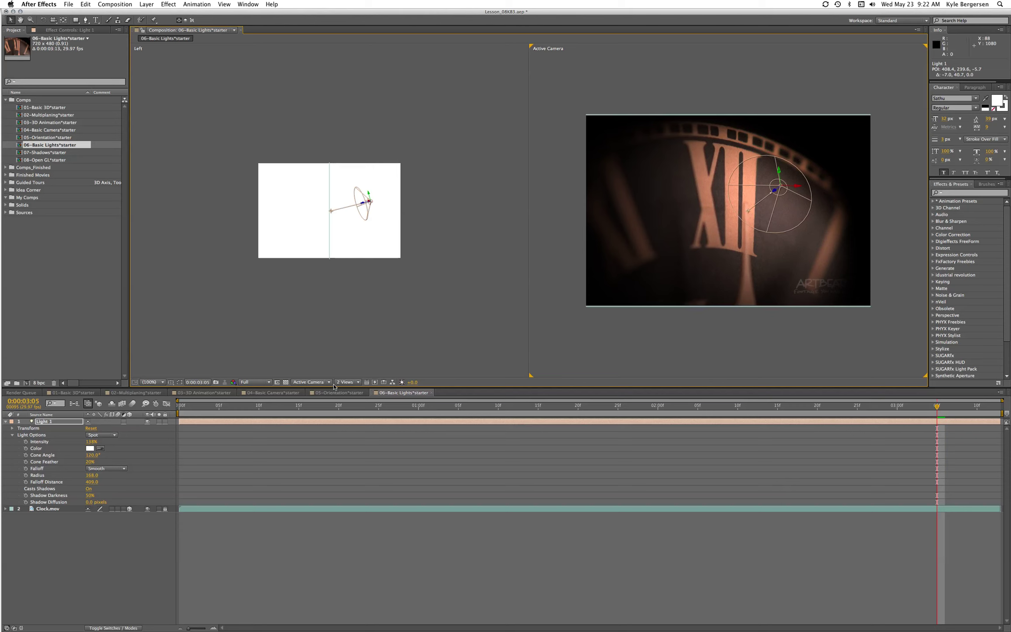
Step: Return the left view to Top and slide Light 1 along its axes until its beam covers XII
{"action": "left_click", "coordinate": [329, 371]}
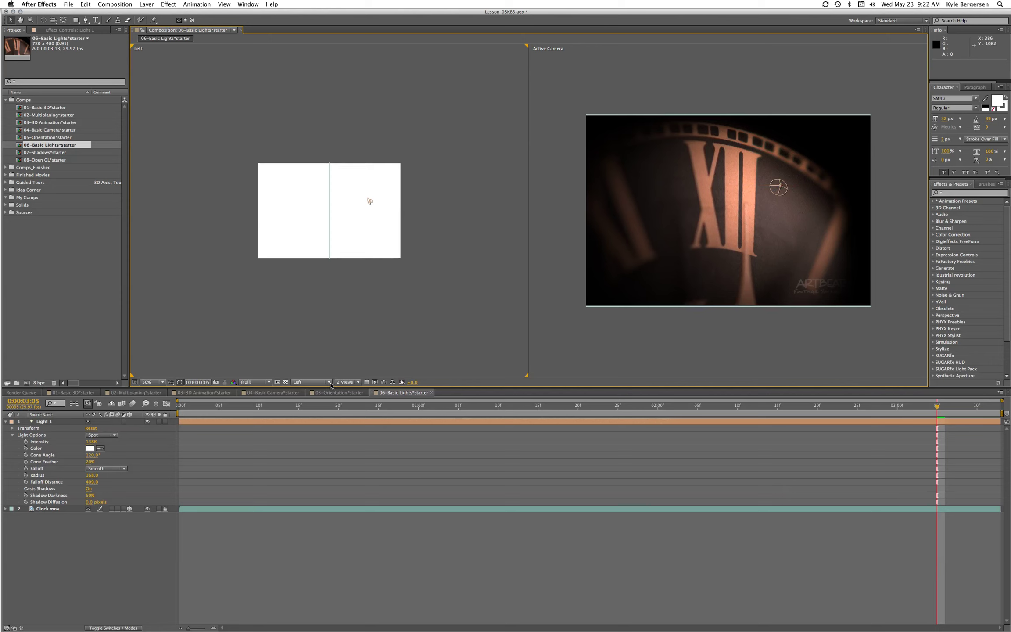
{"action": "left_click", "coordinate": [330, 386]}
{"action": "left_click", "coordinate": [322, 417]}
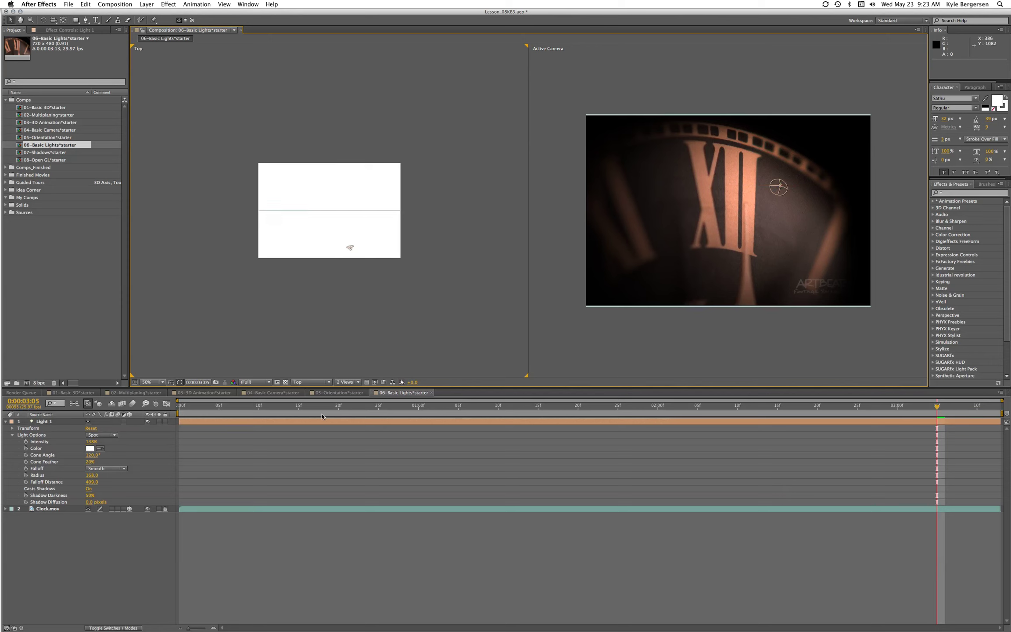
{"action": "left_click", "coordinate": [351, 248]}
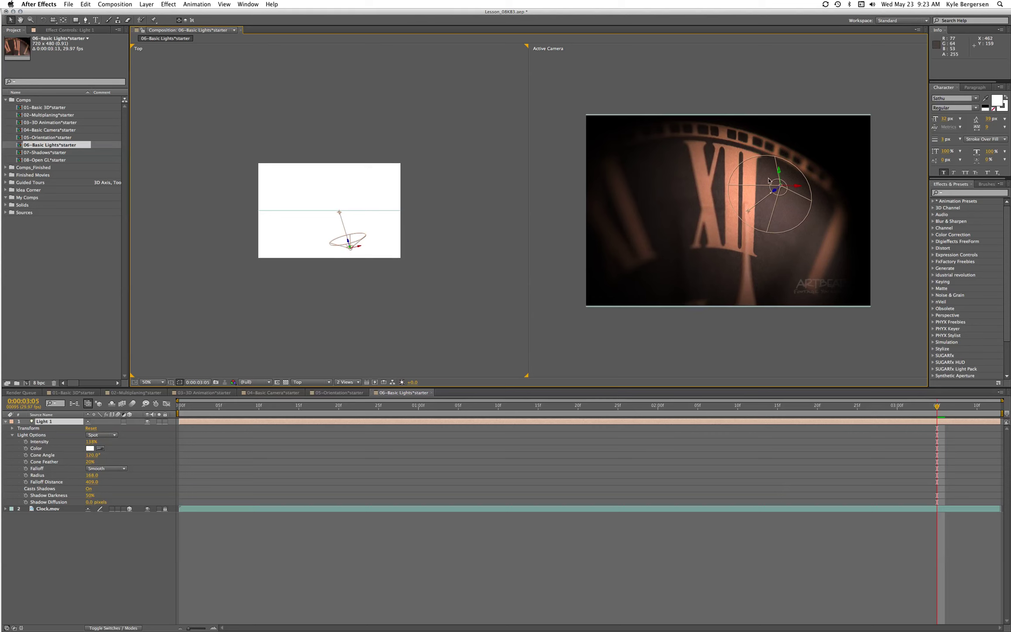
{"action": "mouse_move", "coordinate": [800, 190]}
{"action": "left_mouse_down"}
{"action": "mouse_move", "coordinate": [790, 189]}
{"action": "mouse_move", "coordinate": [814, 188]}
{"action": "left_mouse_up"}
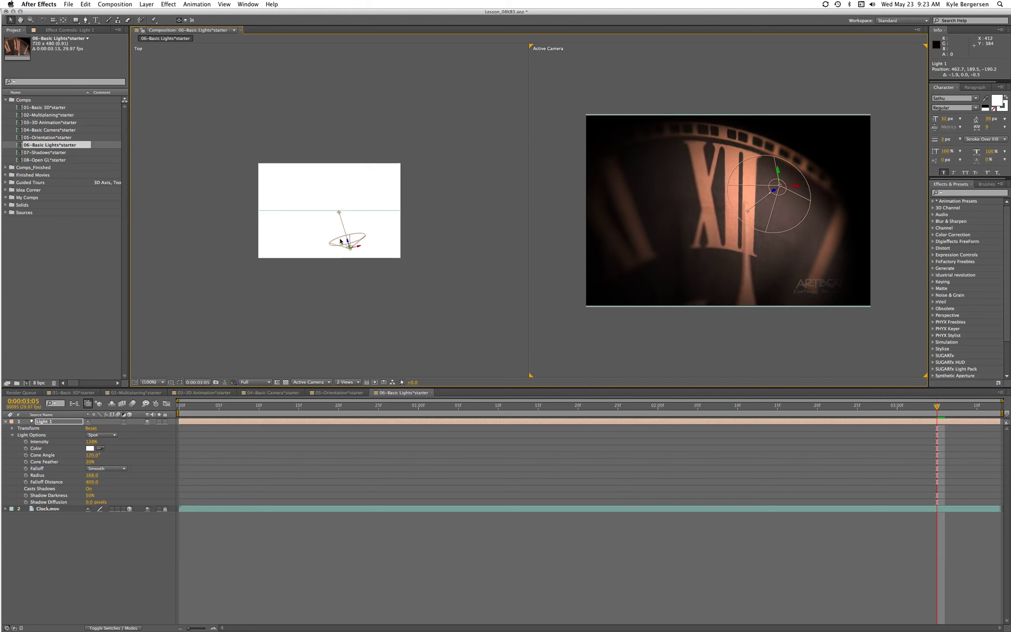
{"action": "mouse_move", "coordinate": [347, 241]}
{"action": "left_mouse_down"}
{"action": "mouse_move", "coordinate": [345, 215]}
{"action": "mouse_move", "coordinate": [367, 248]}
{"action": "mouse_move", "coordinate": [361, 227]}
{"action": "left_mouse_up"}
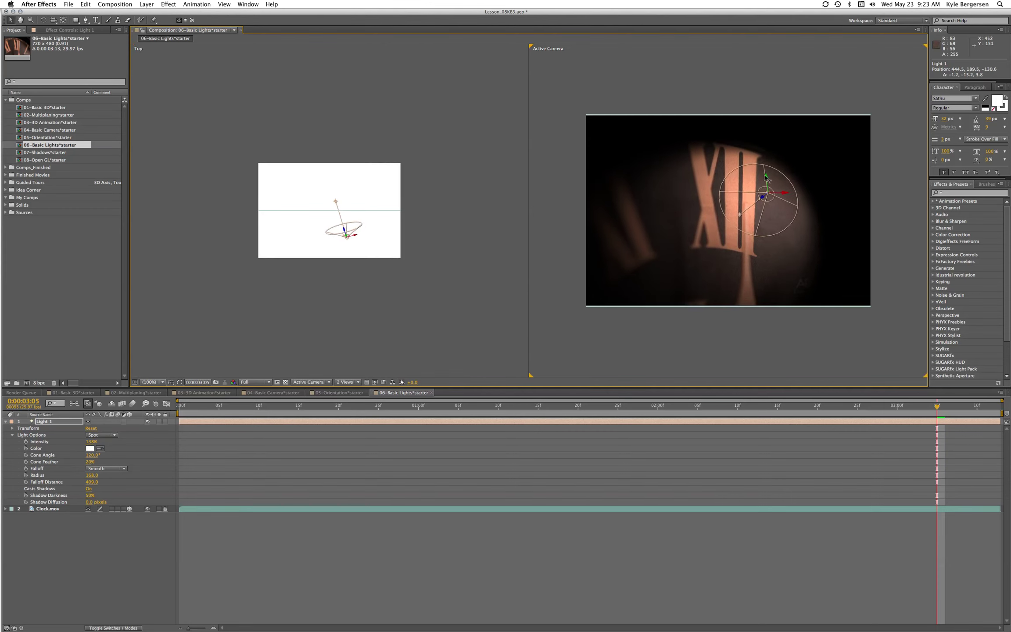
{"action": "left_click_drag", "start_coordinate": [773, 190], "coordinate": [801, 194]}
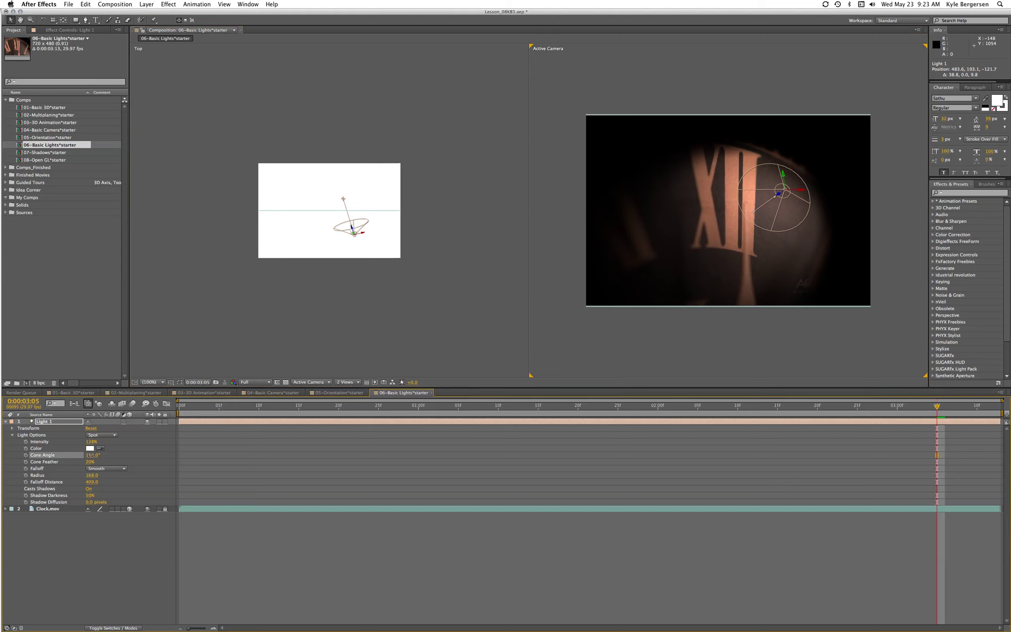
Step: Set the spotlight's Cone Angle to 73° and Cone Feather to 46%, then RAM-preview the clock
{"action": "mouse_move", "coordinate": [95, 456]}
{"action": "left_mouse_down"}
{"action": "mouse_move", "coordinate": [74, 456]}
{"action": "mouse_move", "coordinate": [109, 456]}
{"action": "mouse_move", "coordinate": [83, 456]}
{"action": "left_mouse_up"}
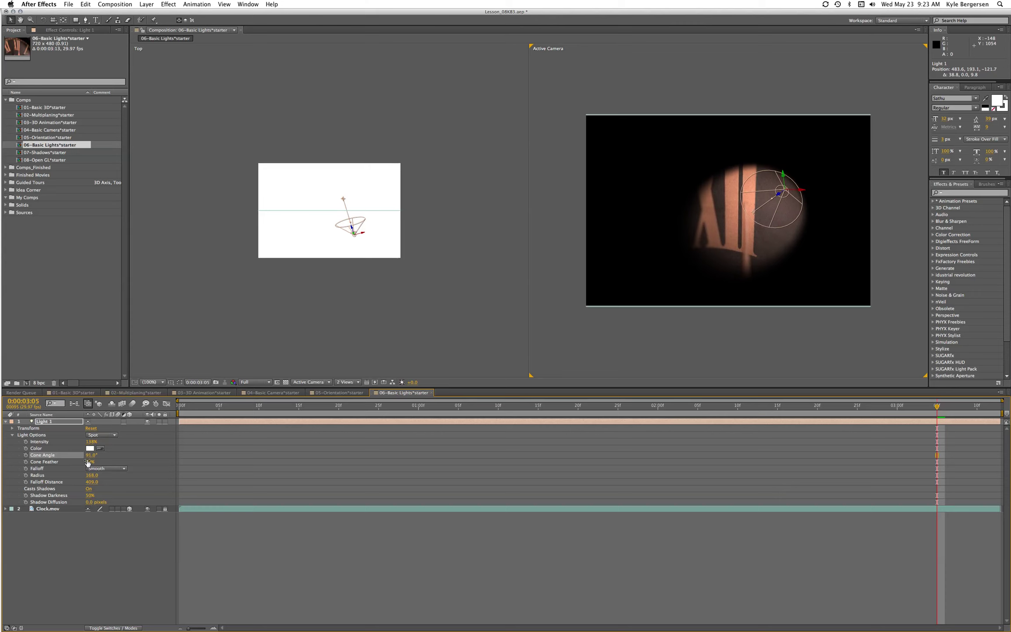
{"action": "mouse_move", "coordinate": [90, 463]}
{"action": "left_mouse_down"}
{"action": "mouse_move", "coordinate": [106, 459]}
{"action": "mouse_move", "coordinate": [81, 457]}
{"action": "mouse_move", "coordinate": [108, 456]}
{"action": "left_mouse_up"}
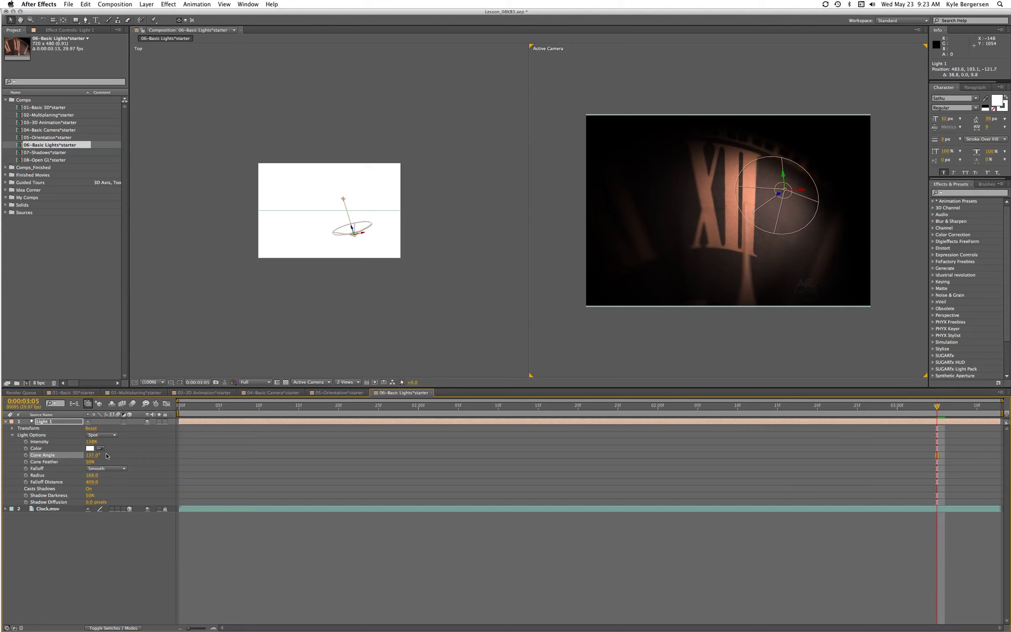
{"action": "key", "text": "KP_0"}
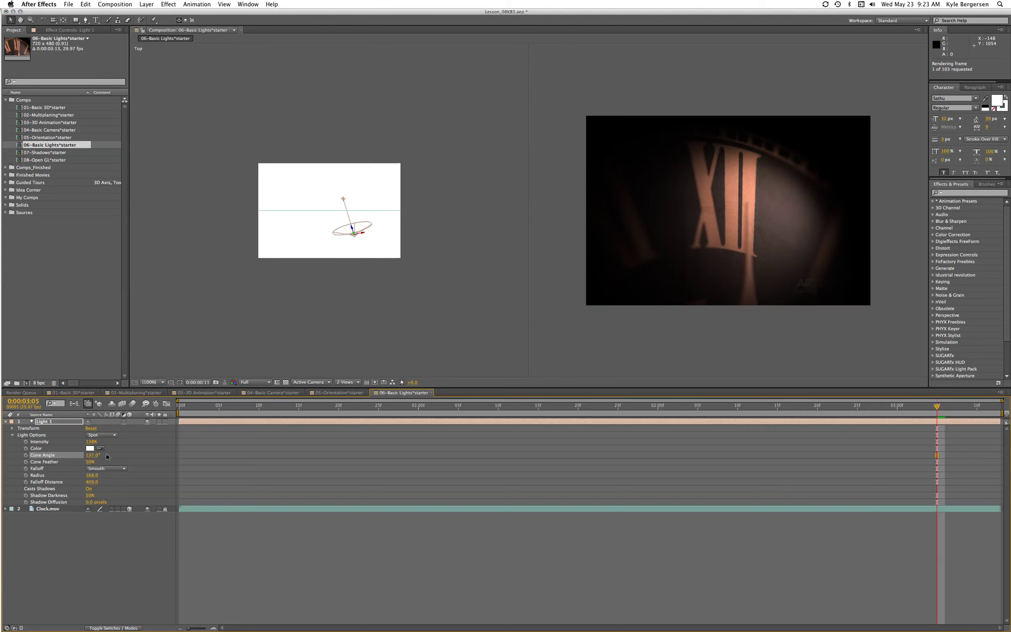